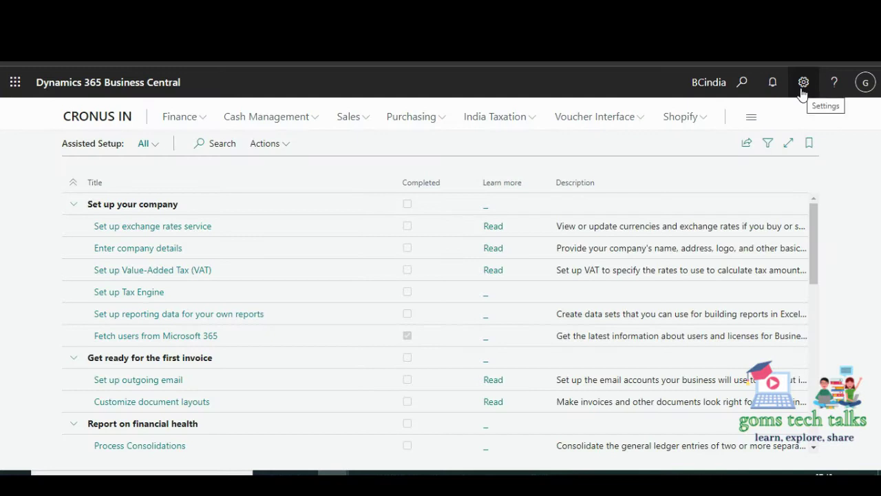
Find the Cash Flow Forecast chart guide in Assisted Setup by searching for FORECAST, and start it with deletion of the existing setup accepted.
click(802, 86)
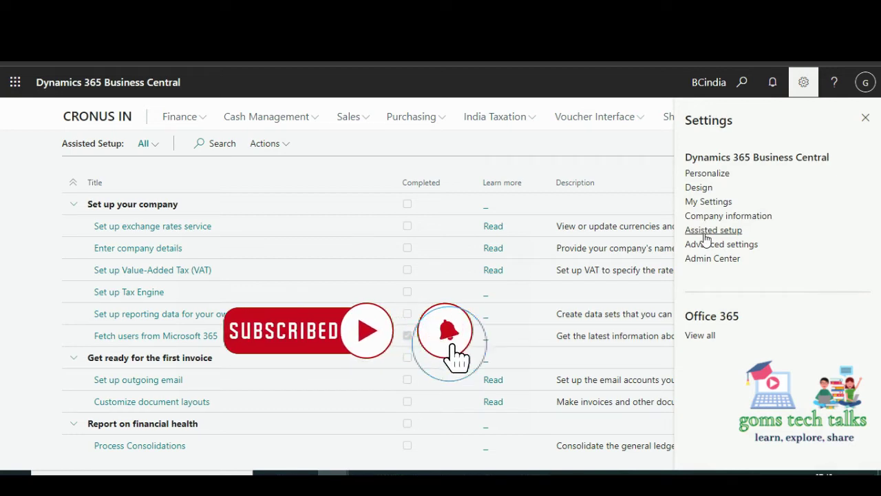
click(705, 236)
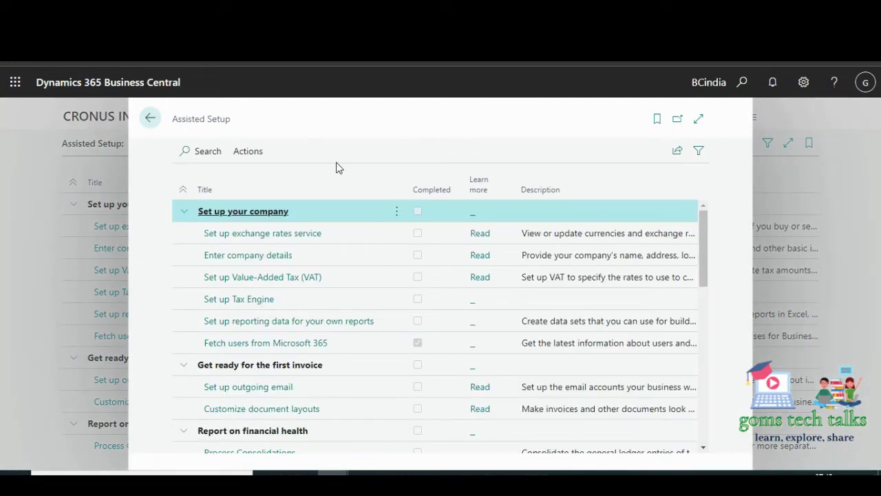
click(217, 155)
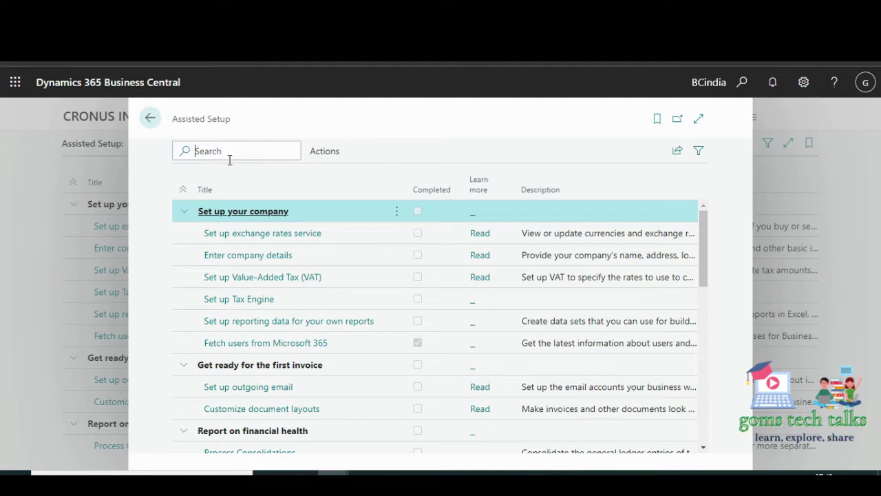
text(FORECAST)
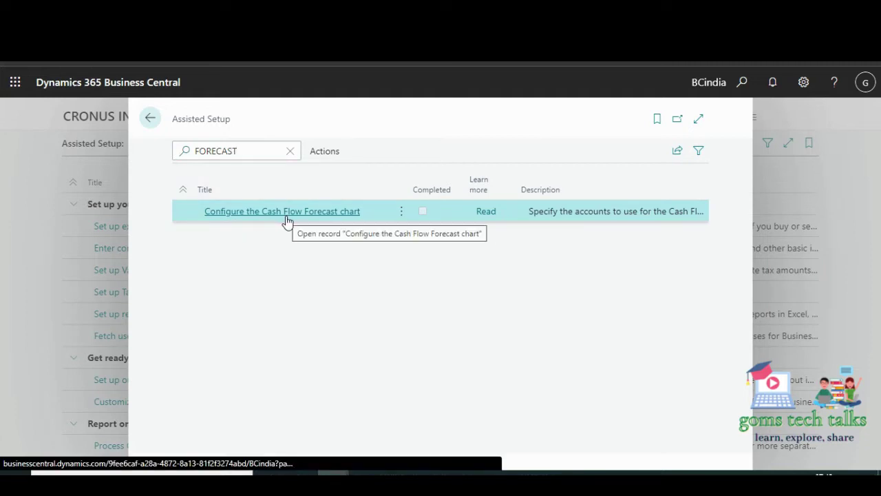
click(286, 219)
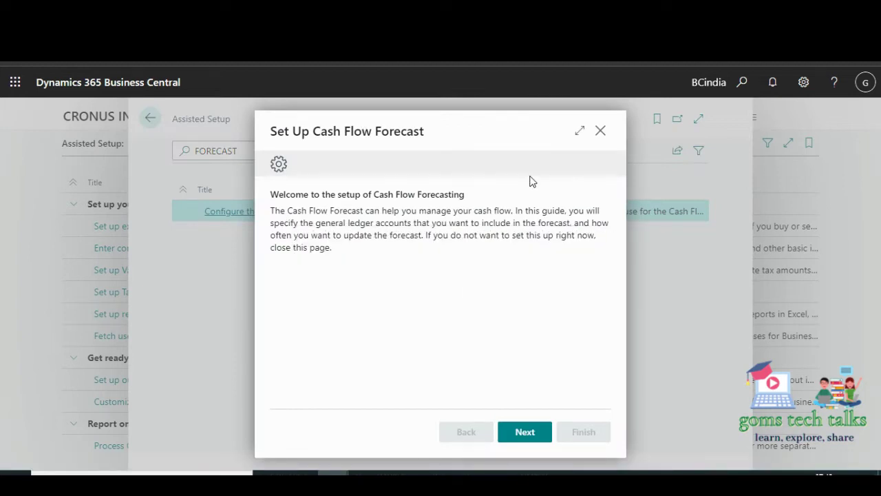
click(524, 433)
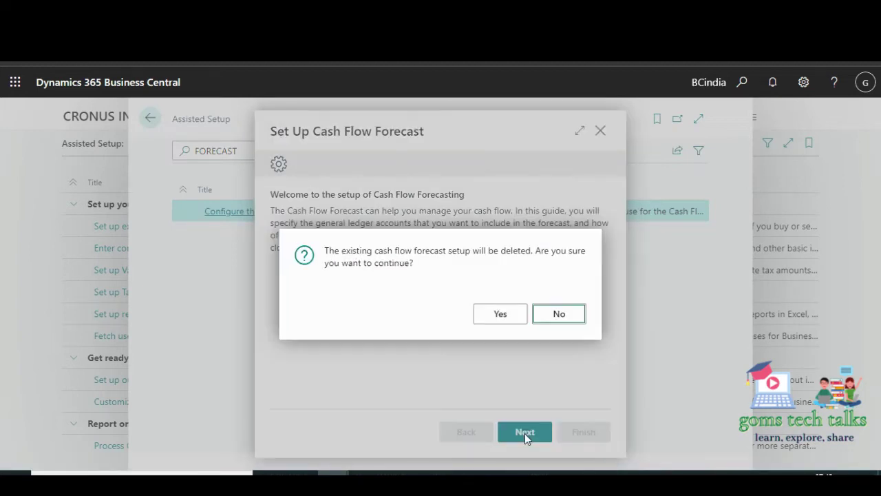
click(500, 314)
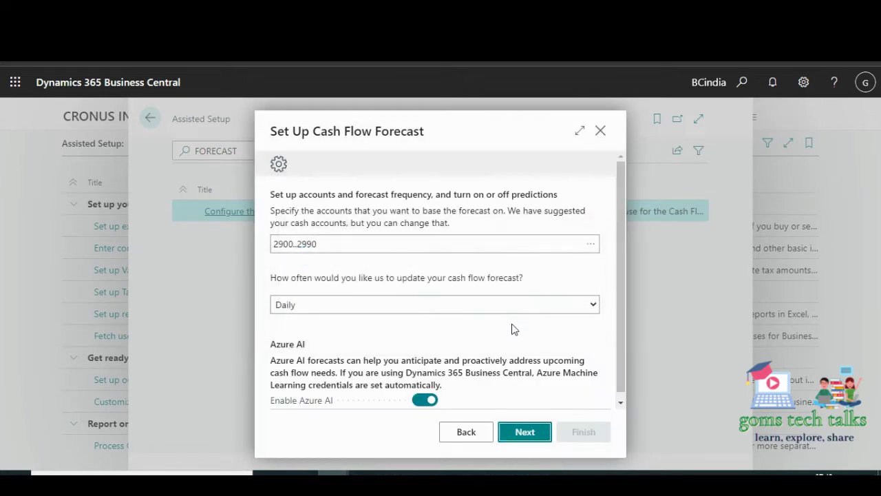
Look at the G/L account list available for the forecast's account range, and return without choosing an account.
click(307, 240)
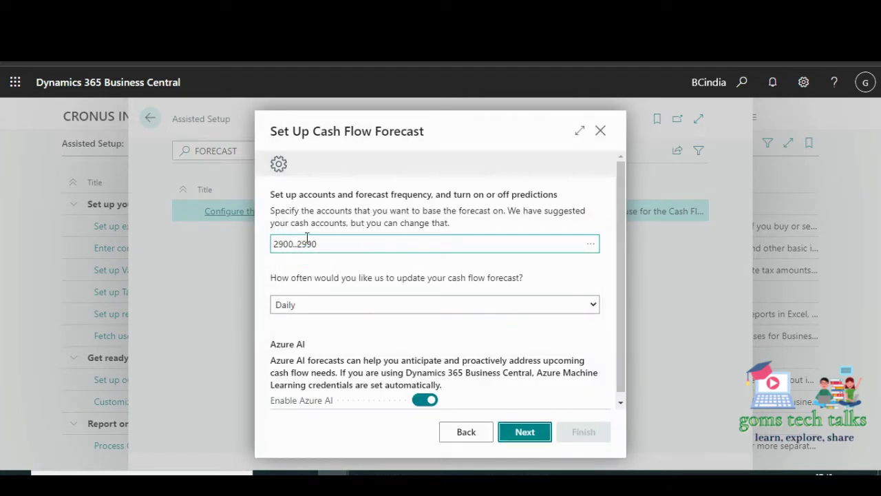
click(590, 248)
click(590, 247)
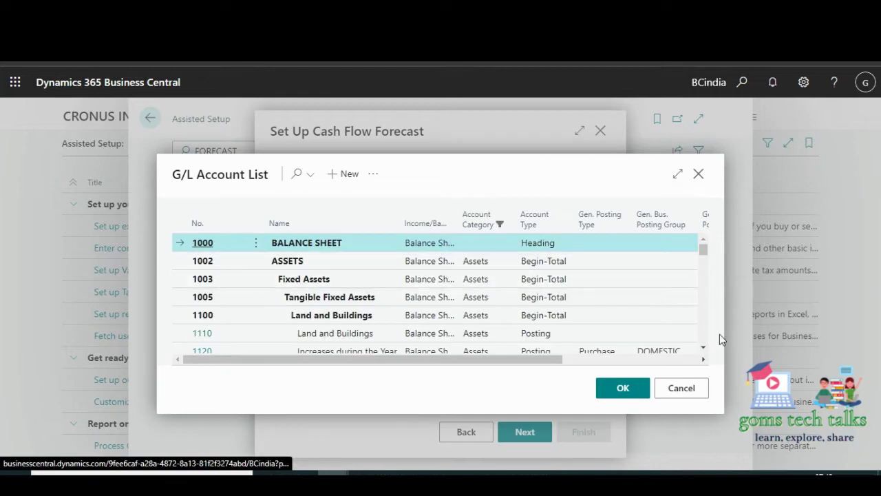
click(679, 389)
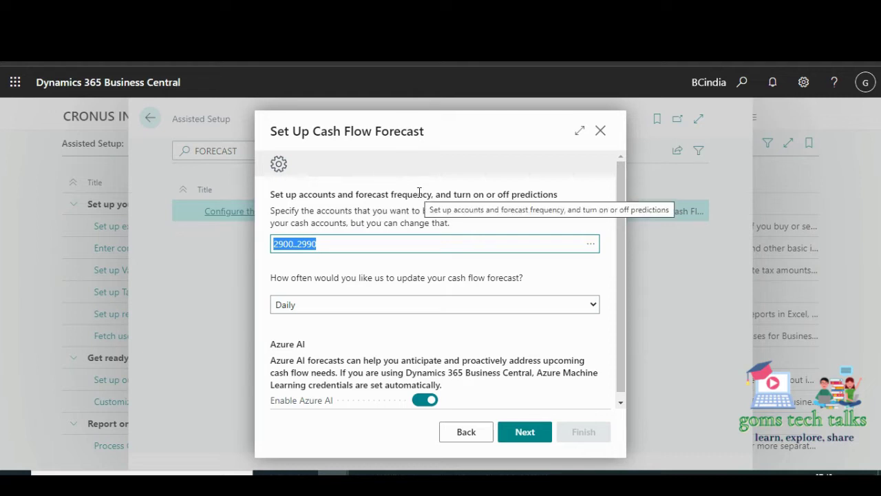
click(592, 247)
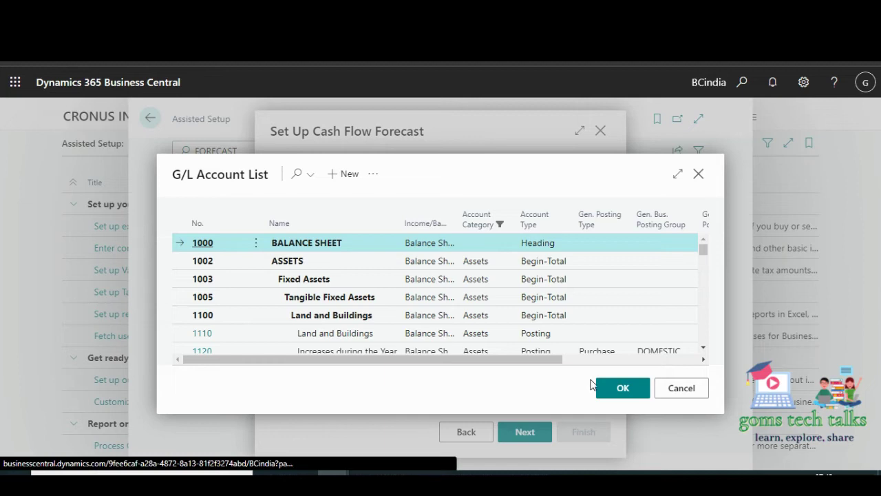
click(679, 389)
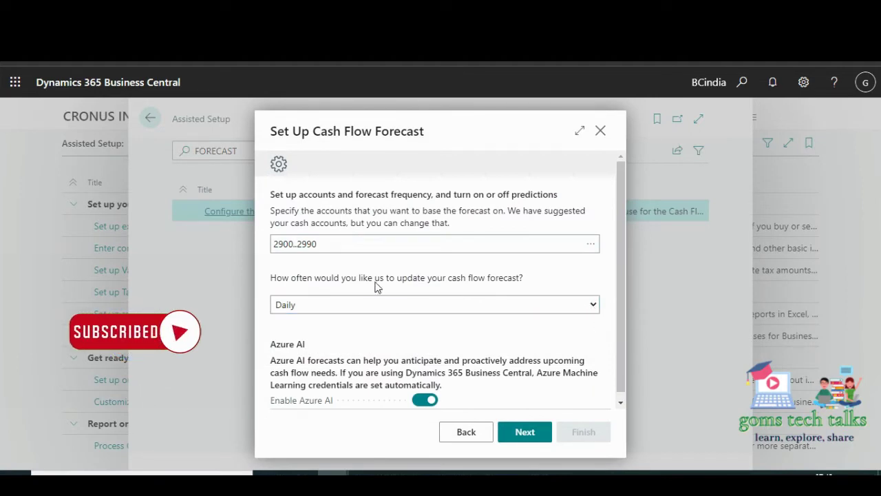
Accept accounts 2900..2990, Daily updates and enabled Azure AI, and keep Quarterly as the tax payment frequency.
scroll(618, 281, down, 1)
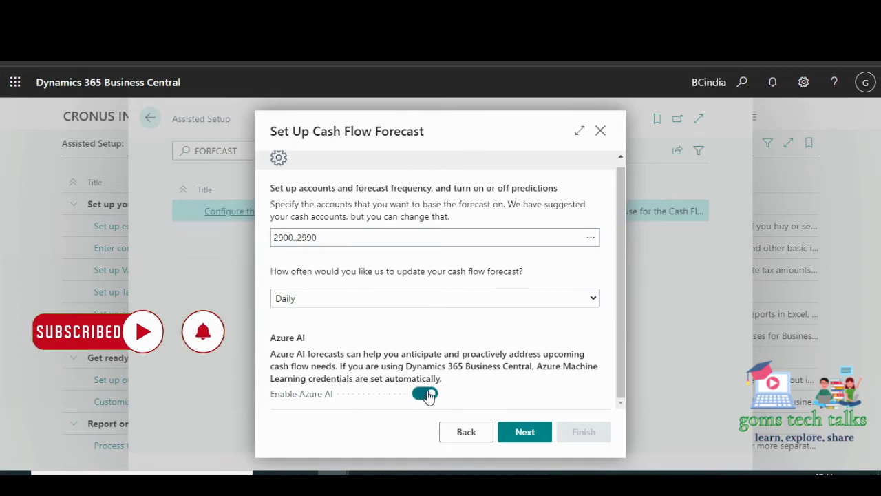
click(525, 433)
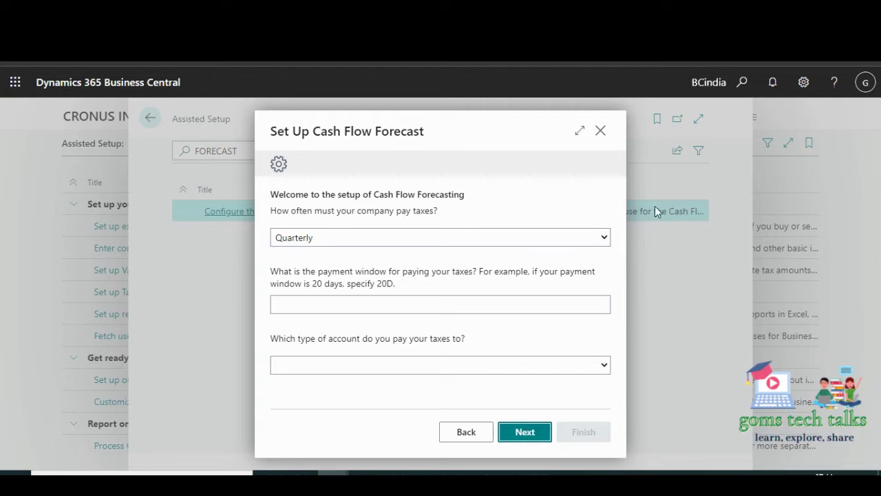
click(600, 242)
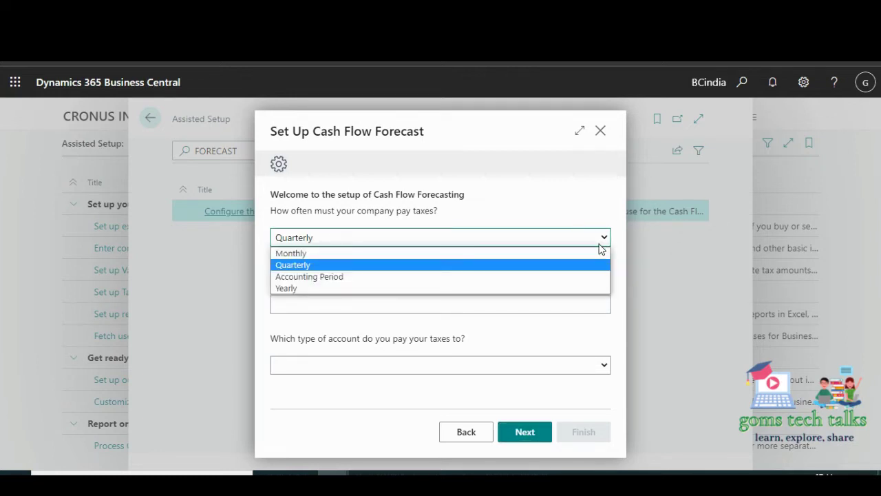
click(599, 243)
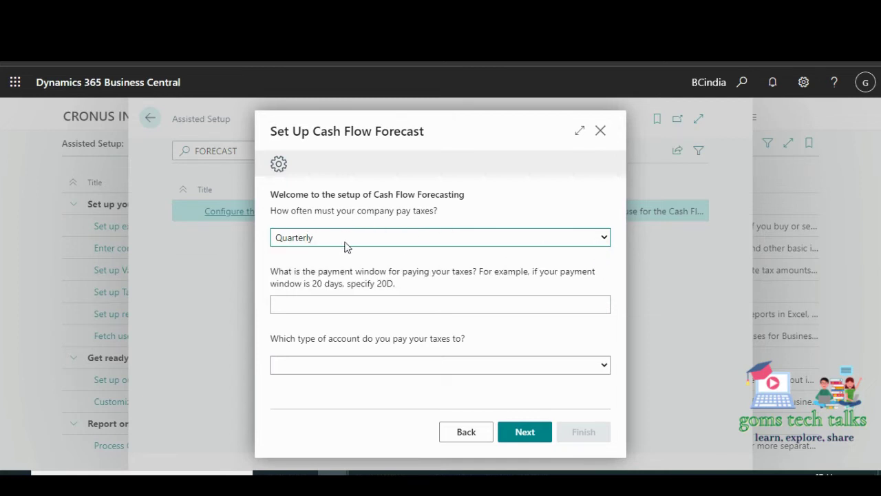
Set the tax payment window to 20D and the type of account taxes are paid to as G/L Account.
click(356, 299)
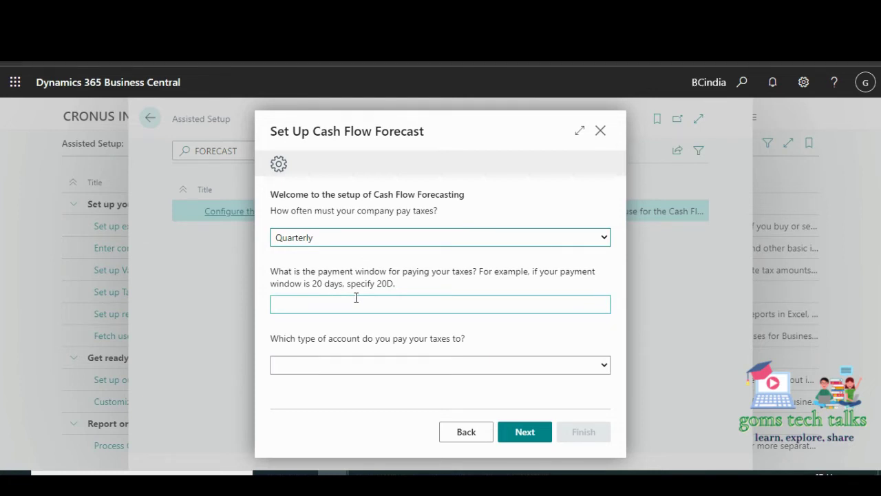
click(368, 303)
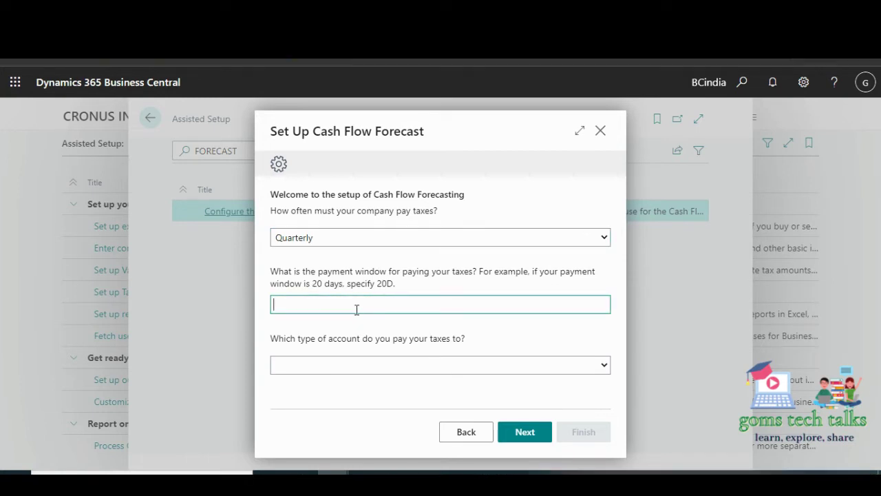
text(20d)
key(BackSpace)
text(D)
key(Tab)
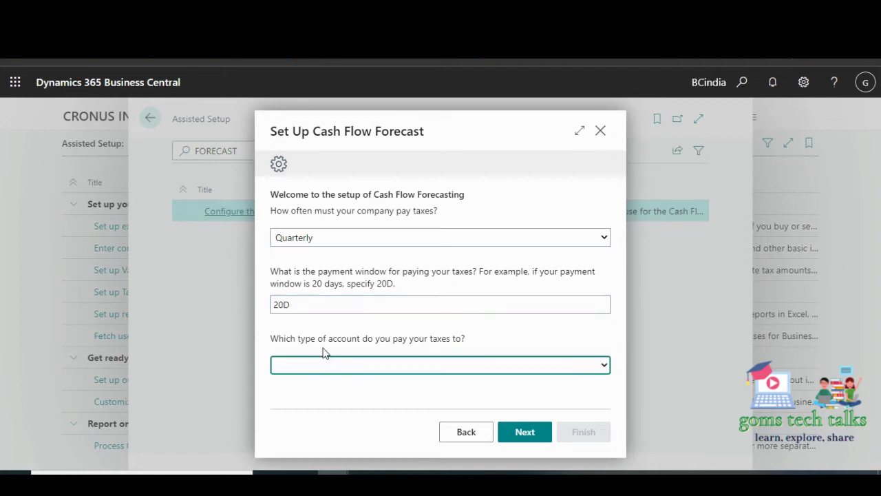
click(485, 372)
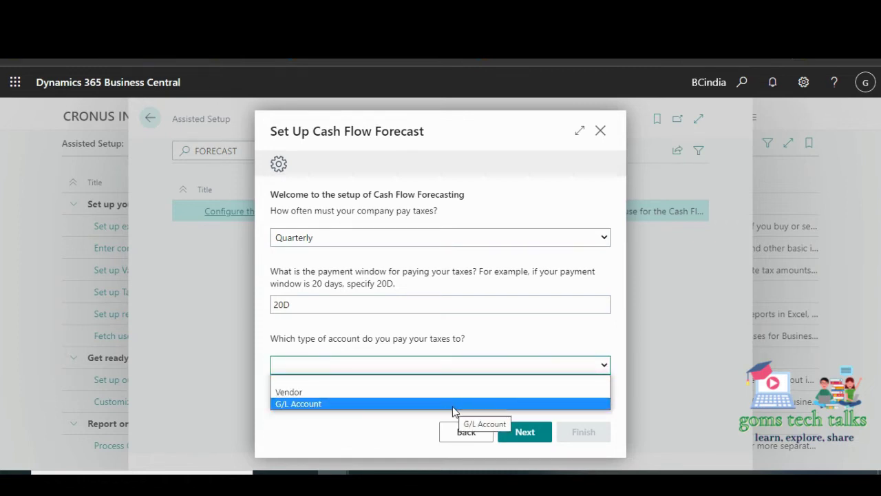
click(453, 406)
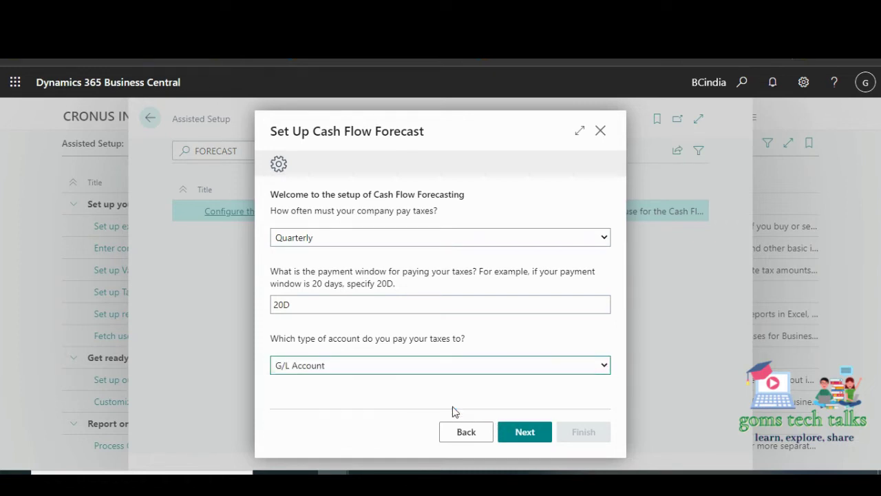
Look at the G/L accounts available for tax payments, and close the list without selecting one.
drag(618, 365, 617, 394)
click(560, 391)
click(595, 393)
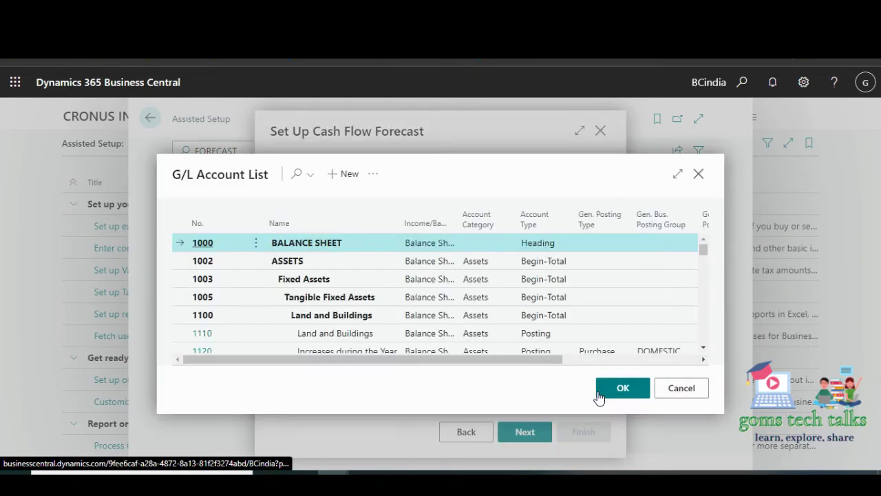
click(674, 391)
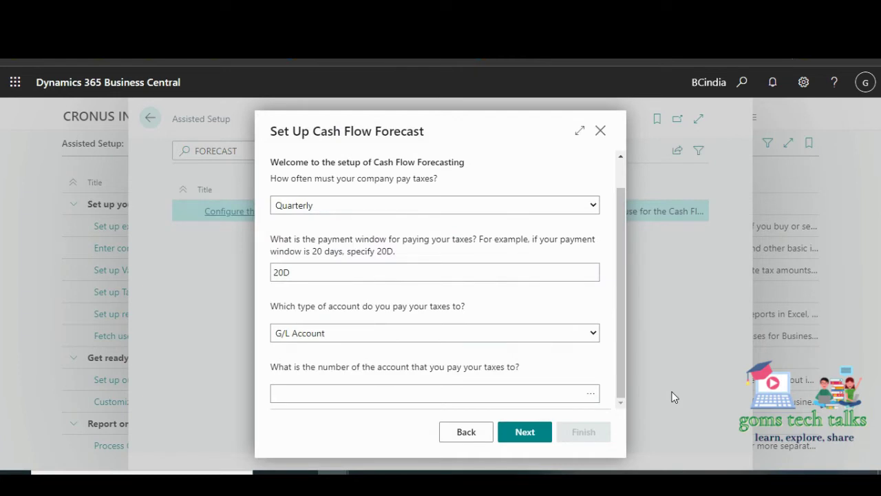
Recheck the tax settings and finish the cash flow forecast setup, leaving the tax account number empty.
click(526, 433)
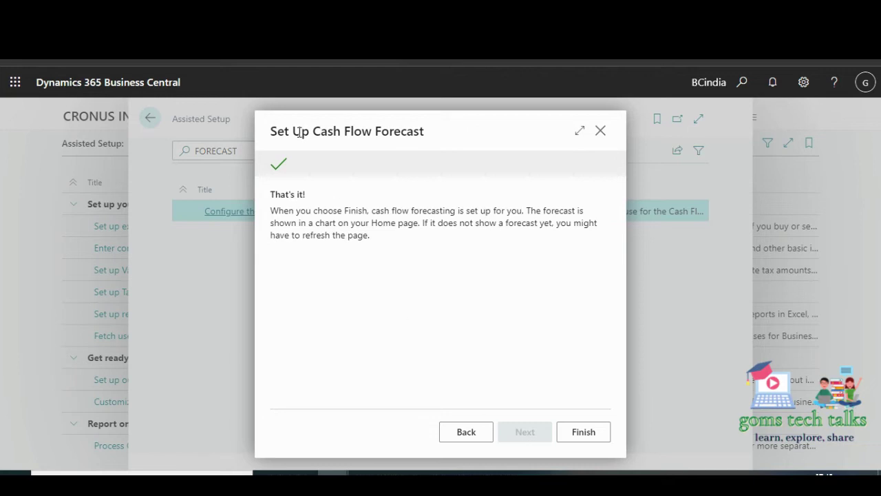
click(454, 433)
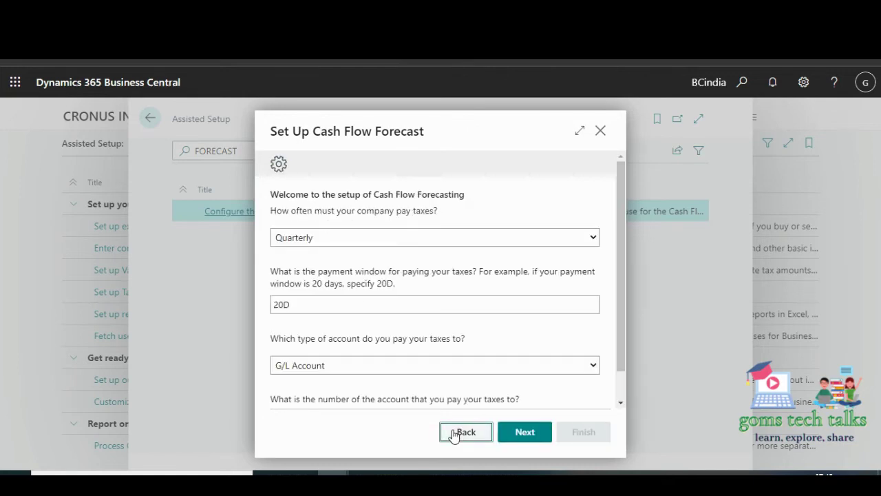
drag(622, 305, 622, 342)
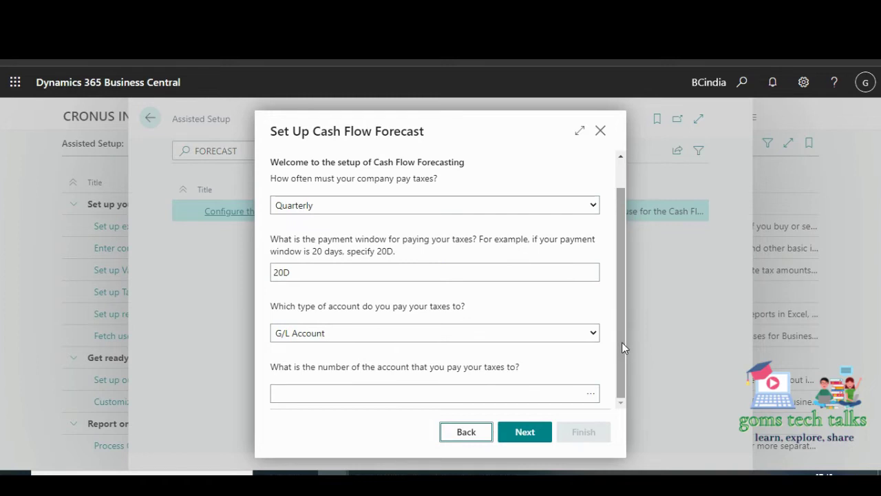
click(526, 438)
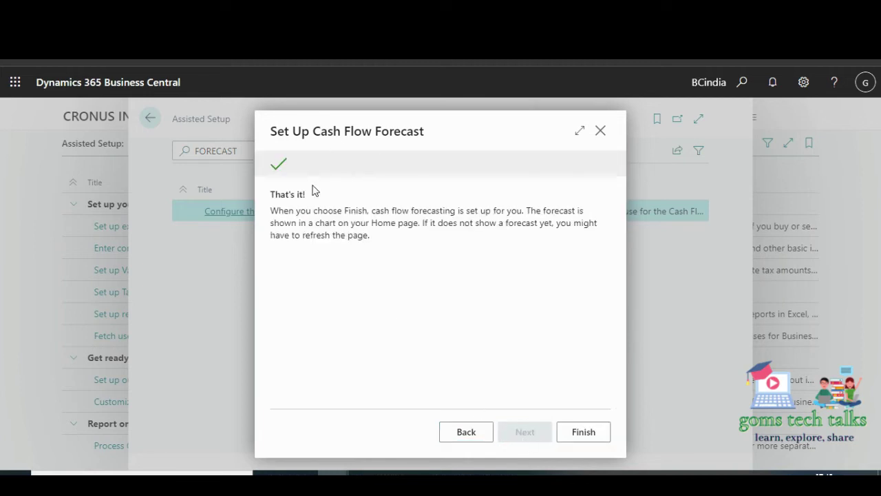
click(584, 438)
click(583, 432)
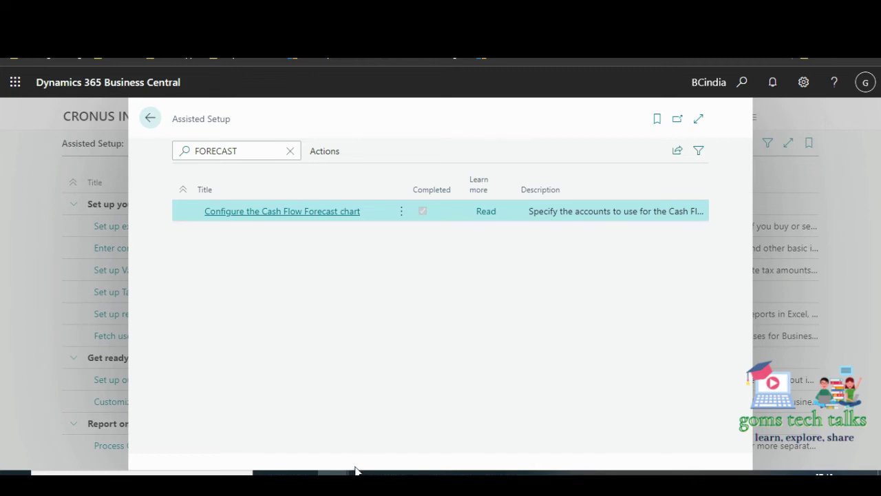
Leave Assisted Setup, search for CASH FLOW to reach the Cash Flow Forecasts list, and open the DEFAULT forecast card.
key(Escape)
click(744, 84)
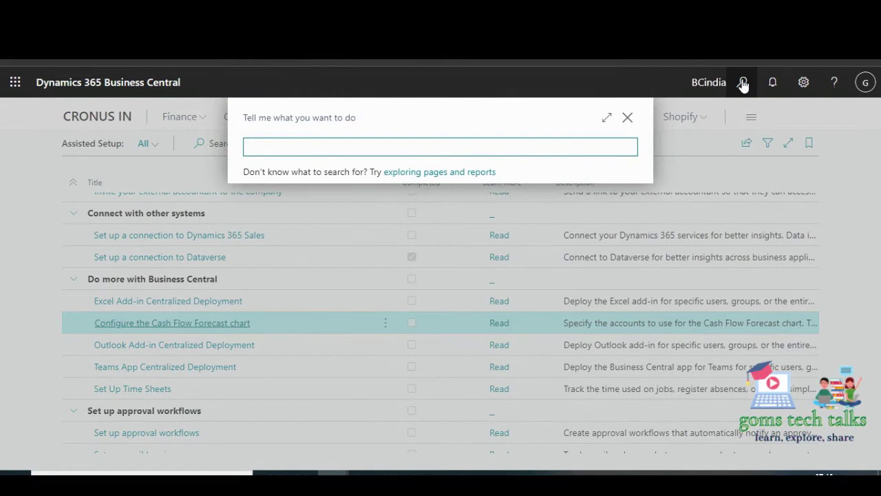
text(CASH FLOW)
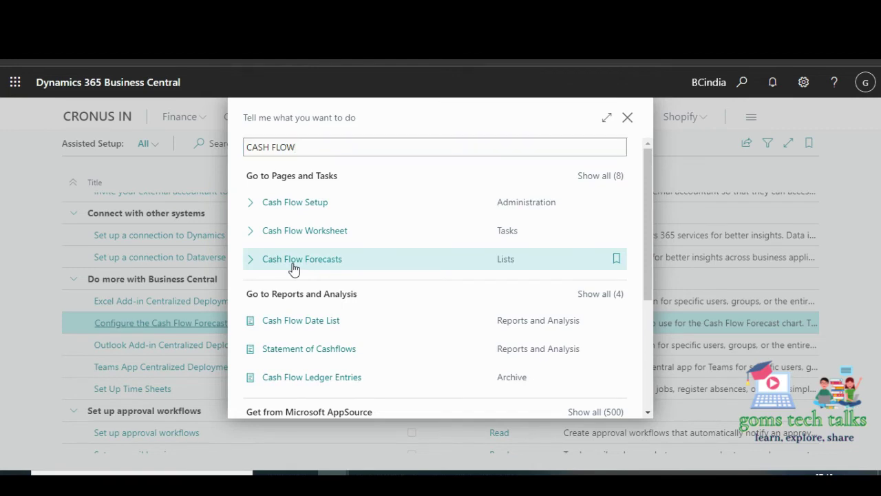
click(294, 261)
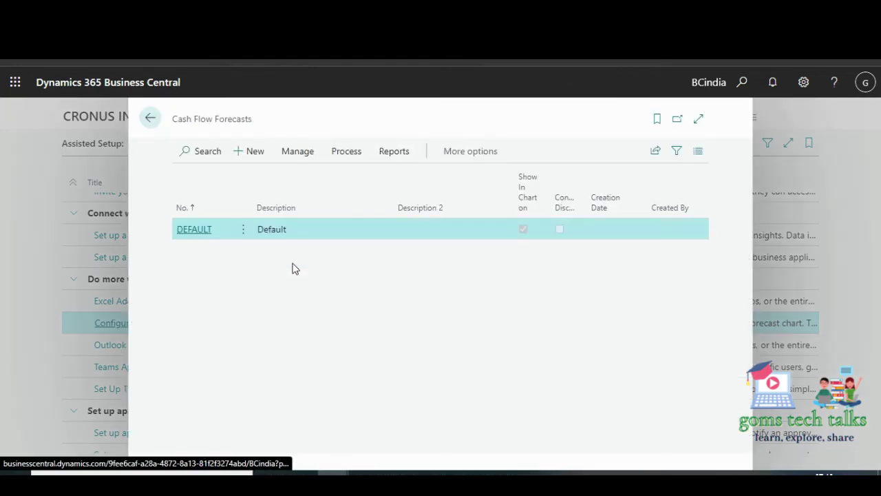
click(194, 230)
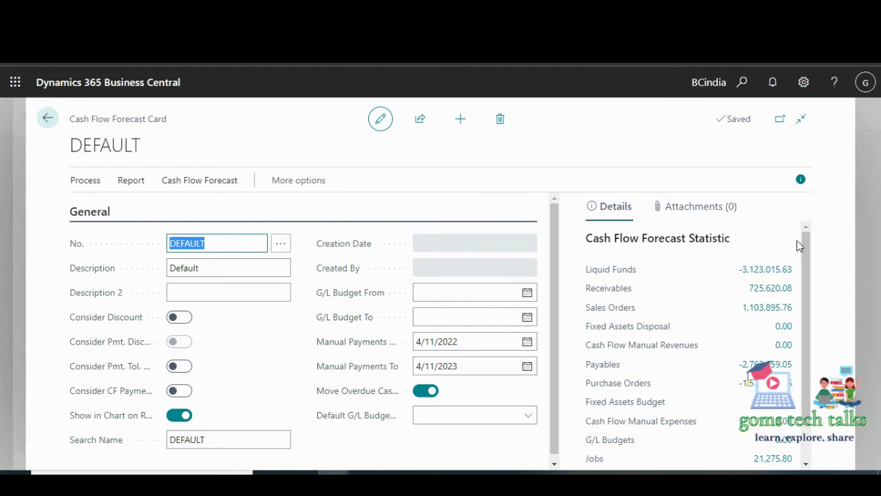
Review the DEFAULT forecast's general settings and cash flow figures, and open its Statistics.
drag(802, 252, 804, 222)
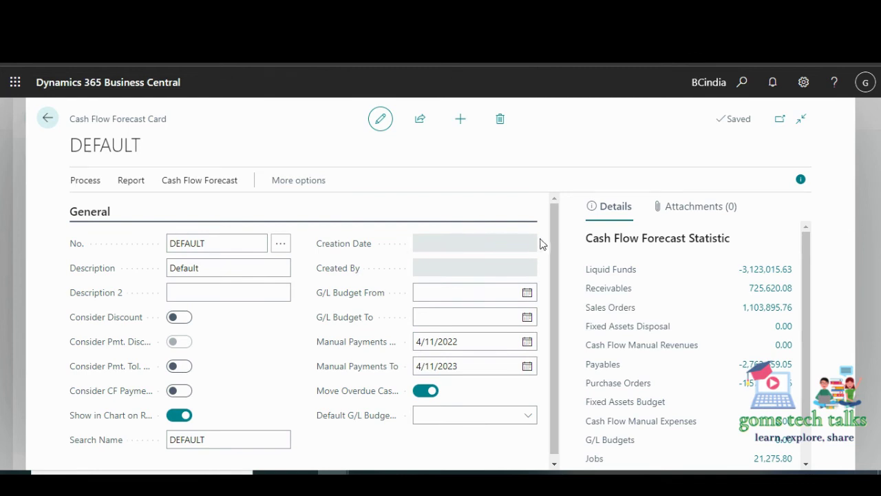
scroll(553, 243, down, 1)
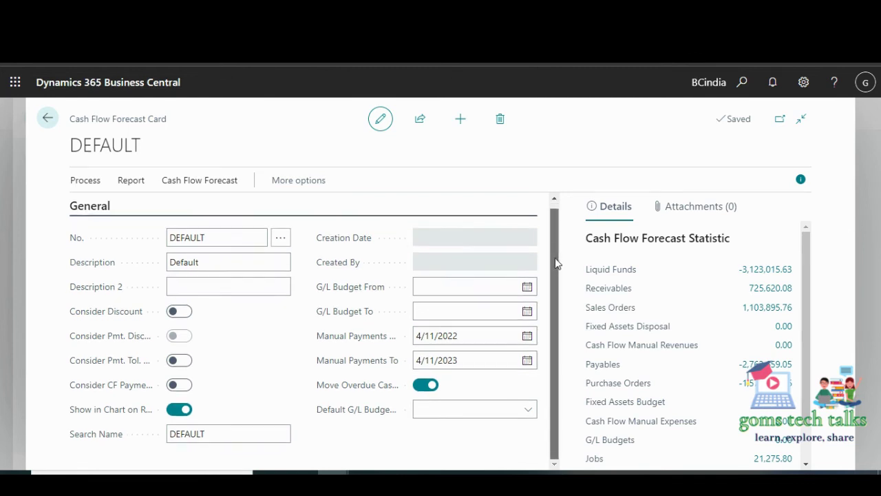
click(182, 179)
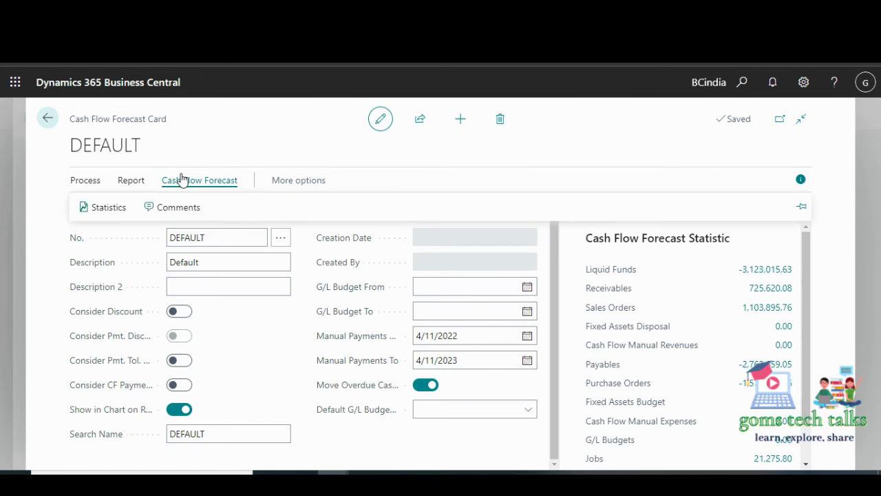
click(95, 214)
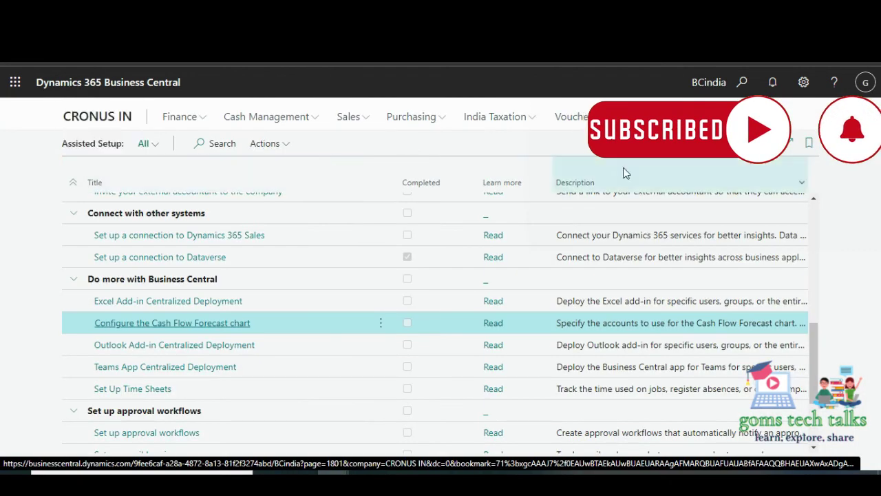
Search for CASH FLOW, open the Cash Flow Setup page, and review its automatic update frequency and cash flow accounts.
click(742, 82)
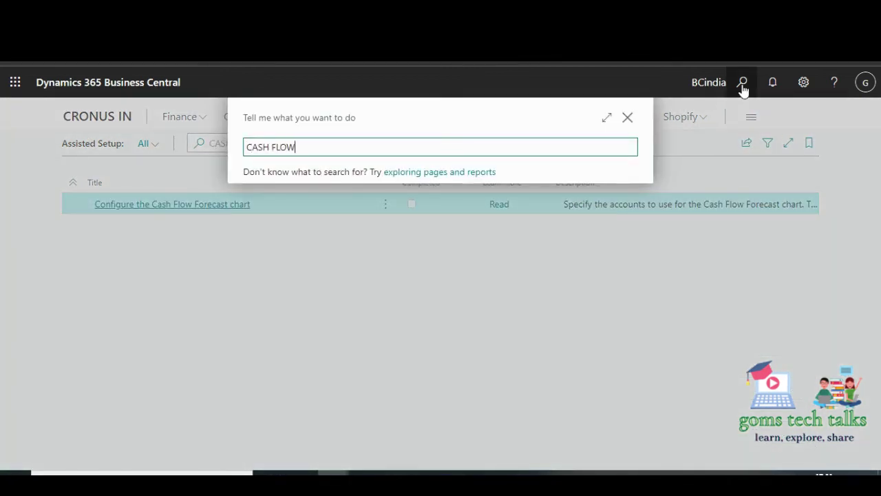
text(CASH FLOW)
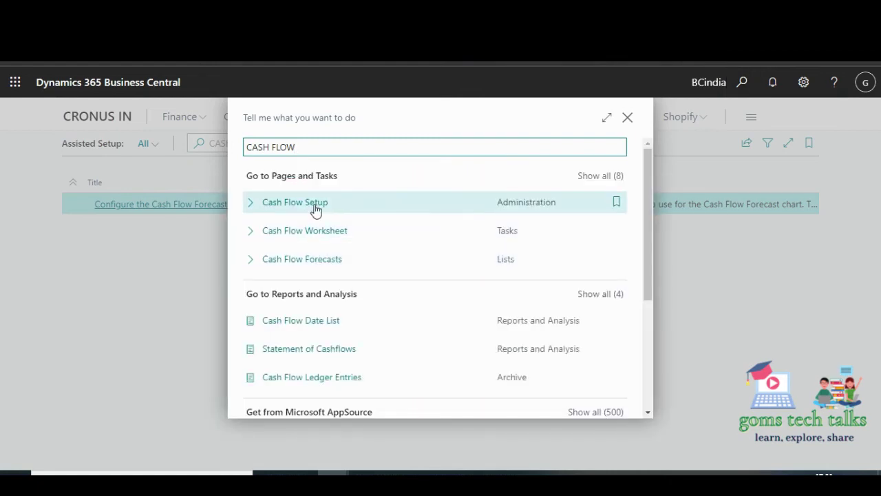
click(314, 206)
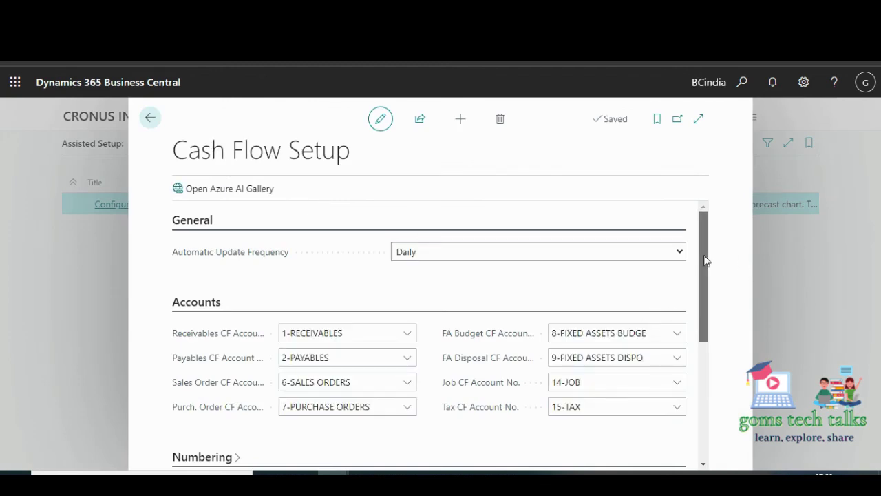
drag(704, 255, 706, 272)
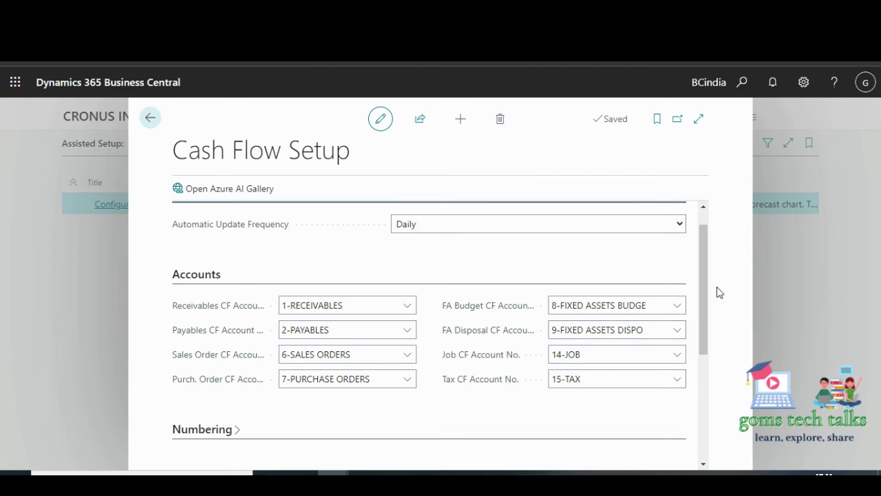
Examine the period type and time series model options in the Azure AI settings, and pick ARIMA as the model.
drag(703, 291, 701, 399)
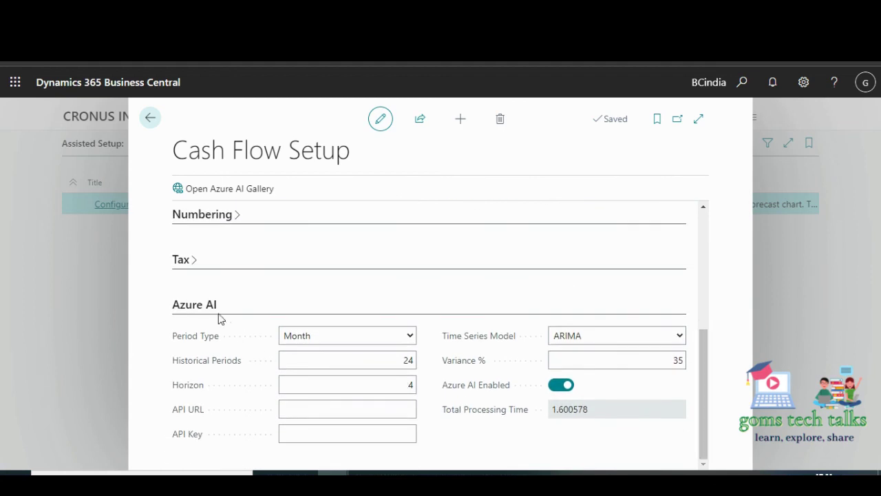
click(409, 339)
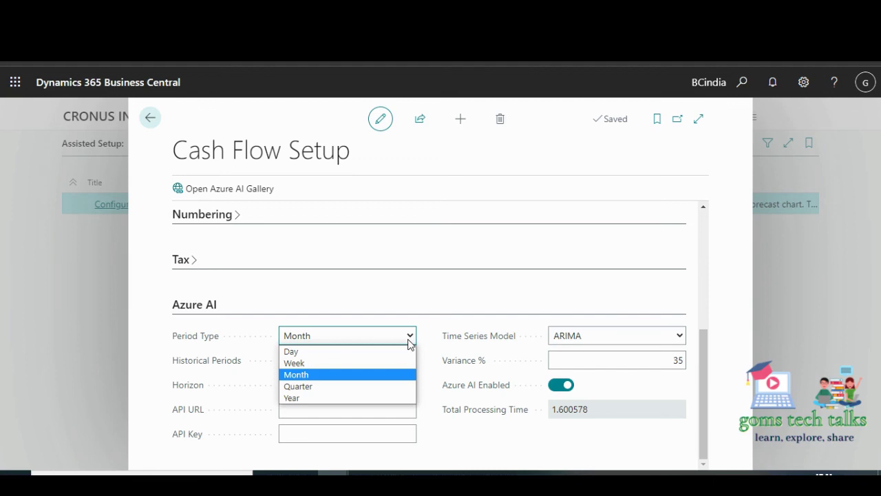
click(679, 338)
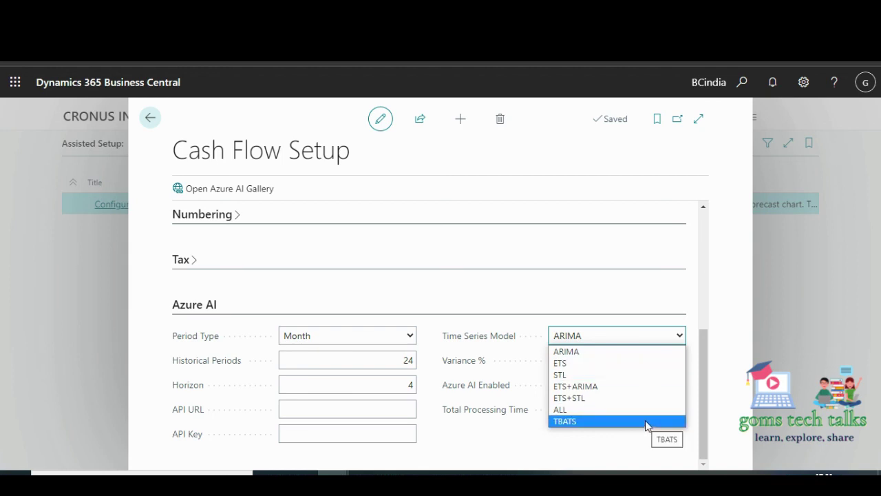
click(649, 349)
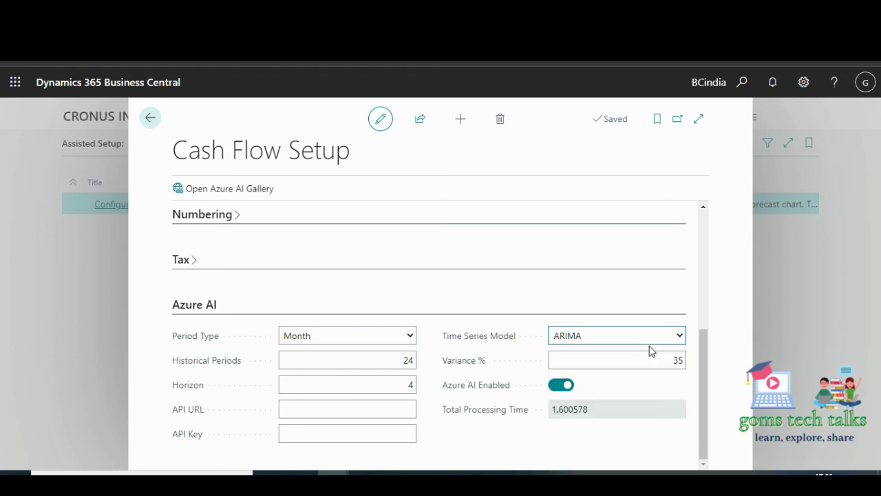